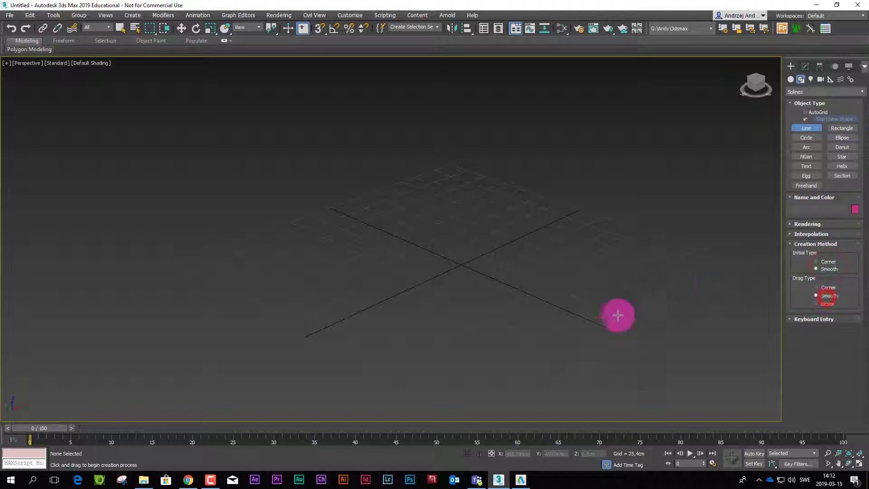
- Draw an open, winding S-shaped line through eight smooth points across the ground grid
click(451, 388)
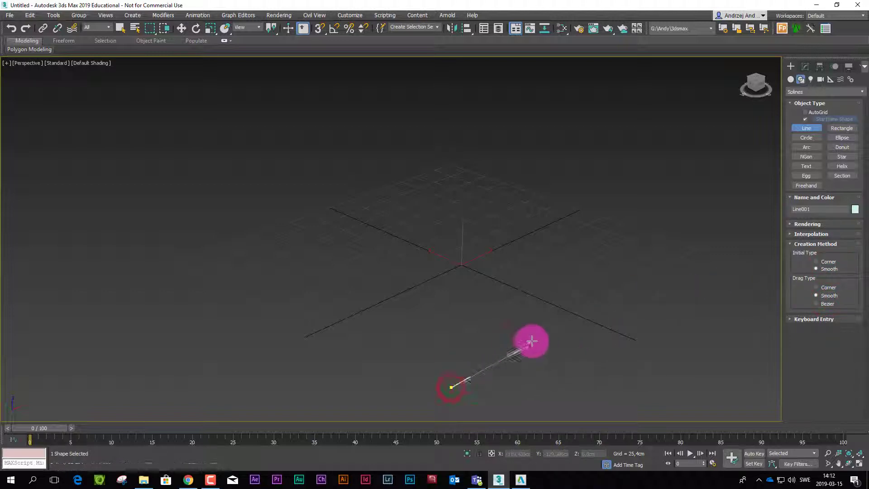
click(539, 325)
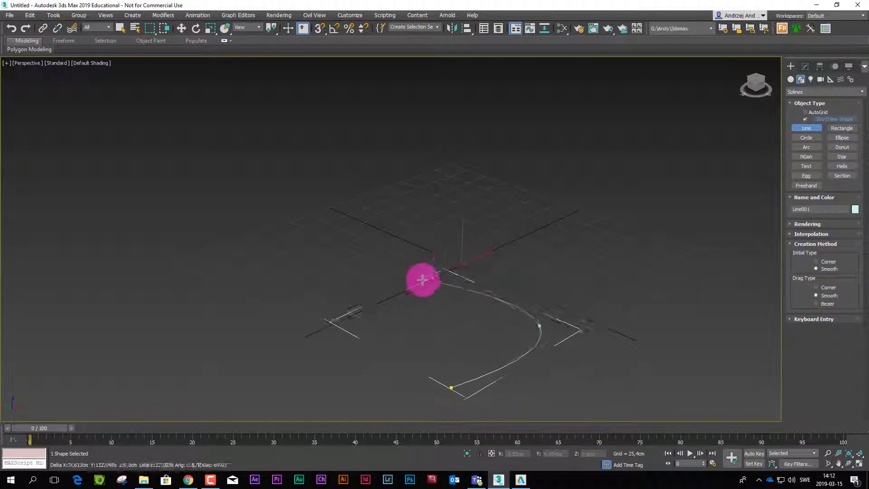
click(415, 280)
click(515, 223)
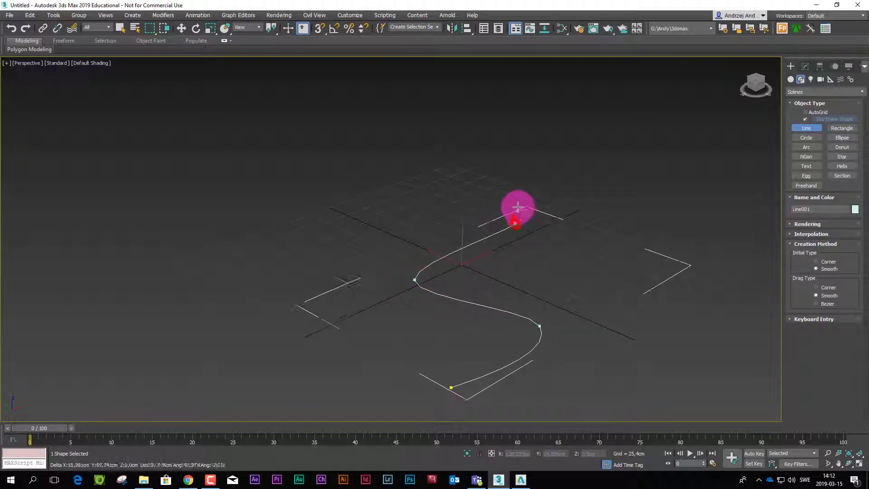
click(480, 176)
click(356, 206)
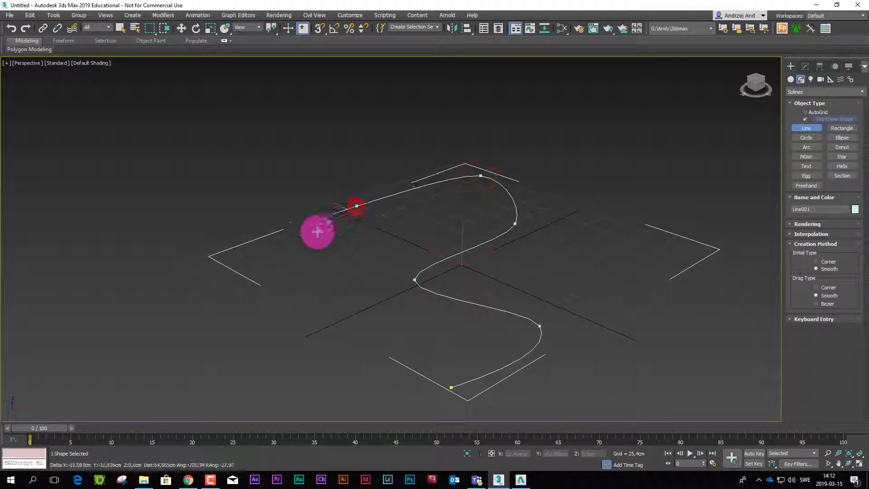
click(299, 293)
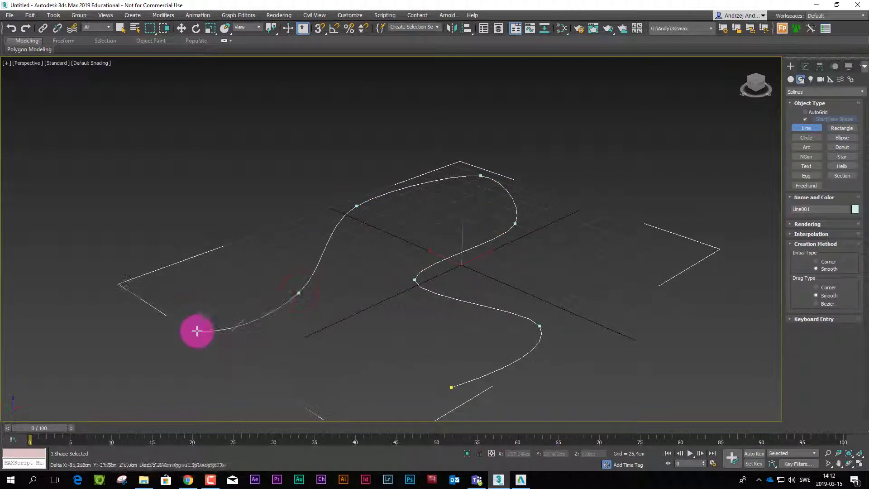
click(197, 330)
right_click(197, 331)
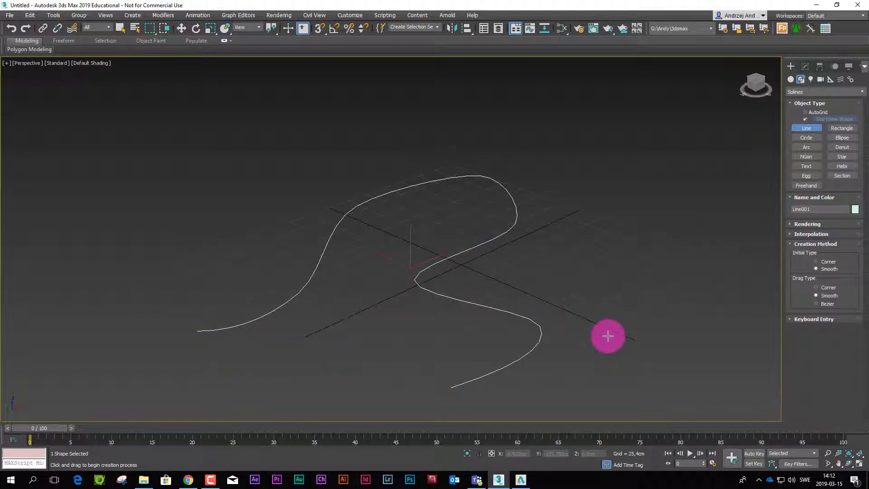
- Create a cylinder beside the curve with radius about 4.4 cm, height about 11 cm and one height segment
alt+middle_drag(607, 336, 619, 320)
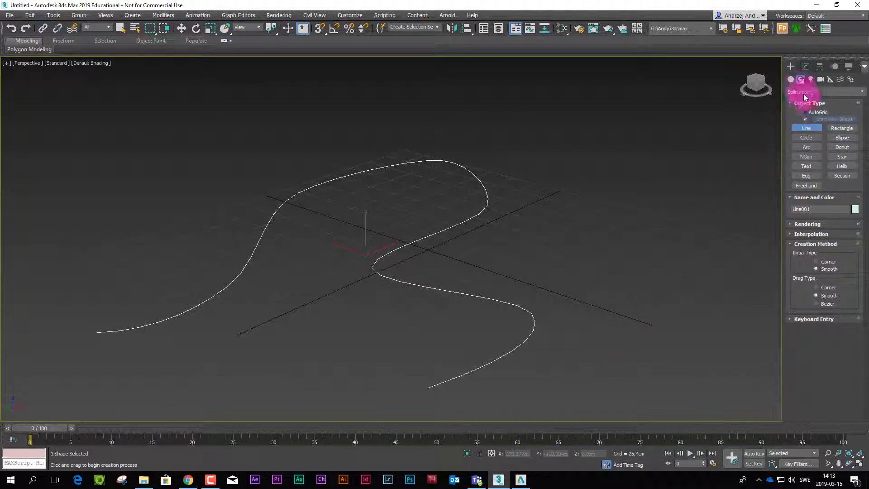
click(793, 78)
click(795, 140)
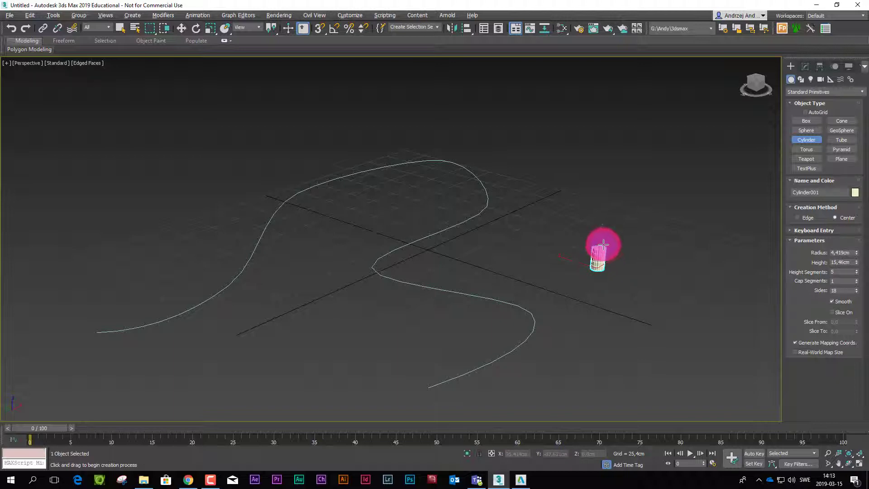
scroll(613, 247, up, 6)
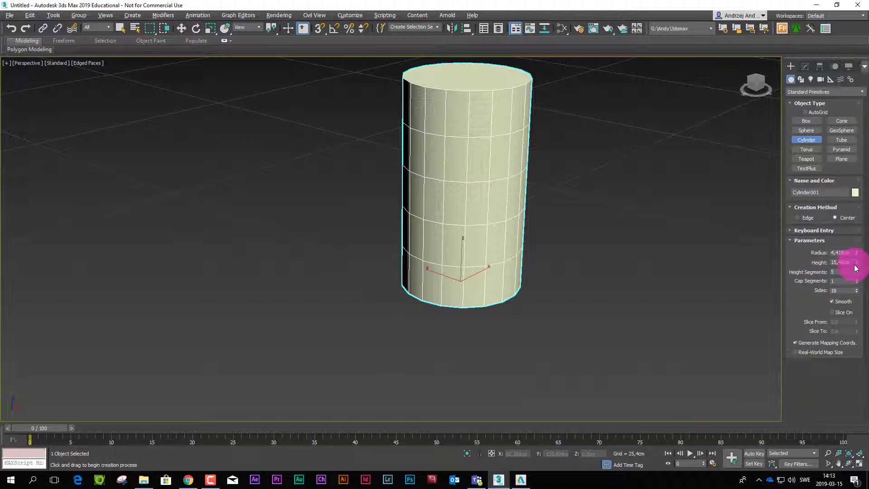
mouse_move(857, 267)
mouse_down()
mouse_move(849, 278)
mouse_move(855, 288)
mouse_move(857, 276)
mouse_up()
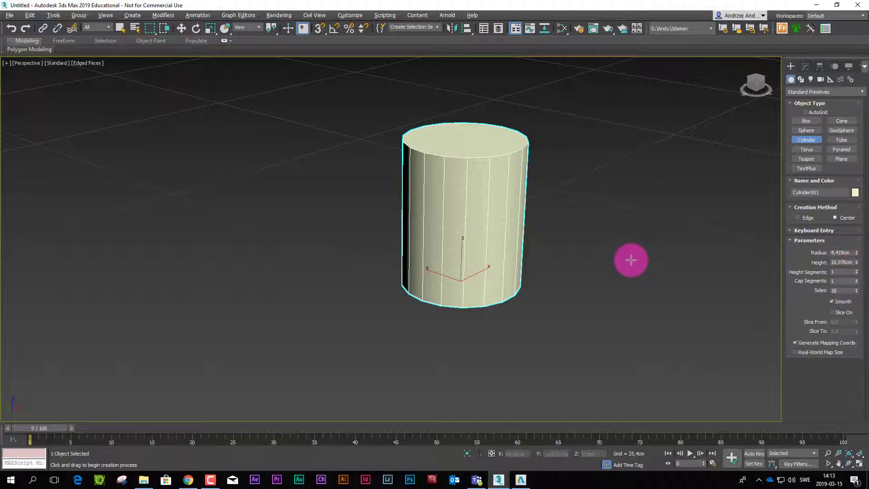
- Add a Taper modifier to the cylinder with amount -0.91 and curve 0.46 to form a cone
scroll(685, 248, down, 2)
scroll(684, 256, down, 3)
middle_drag(677, 276, 656, 287)
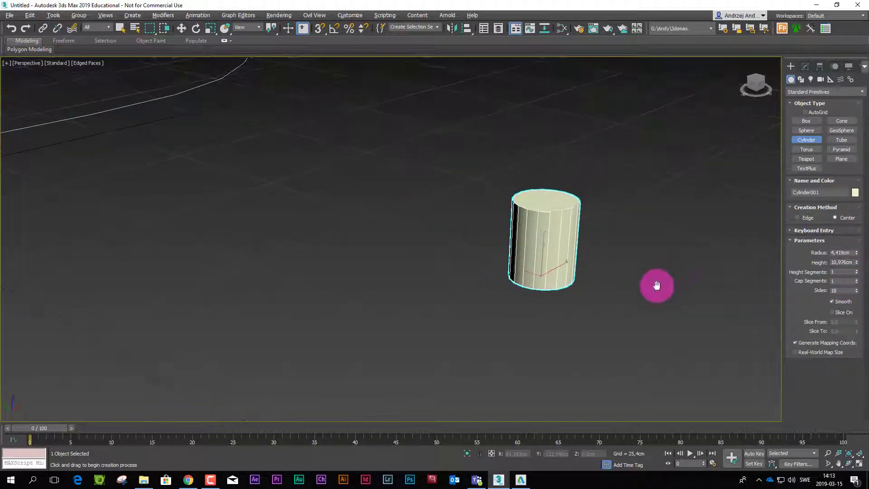
click(806, 67)
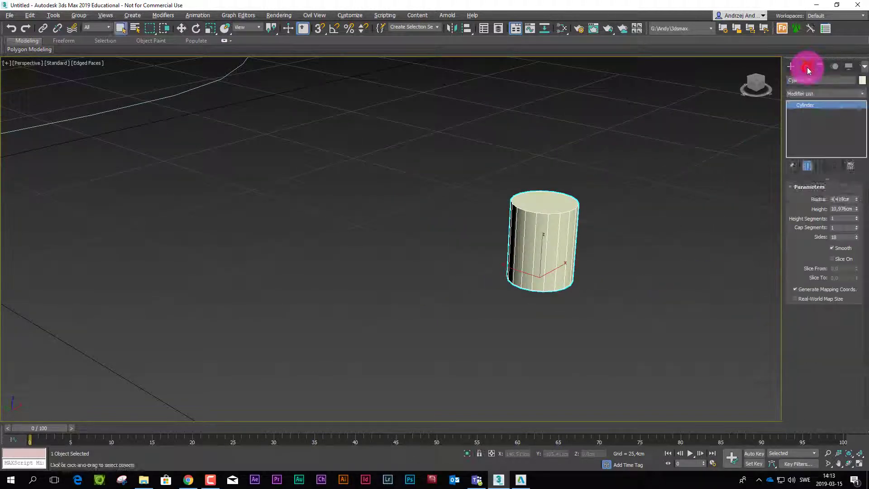
click(805, 93)
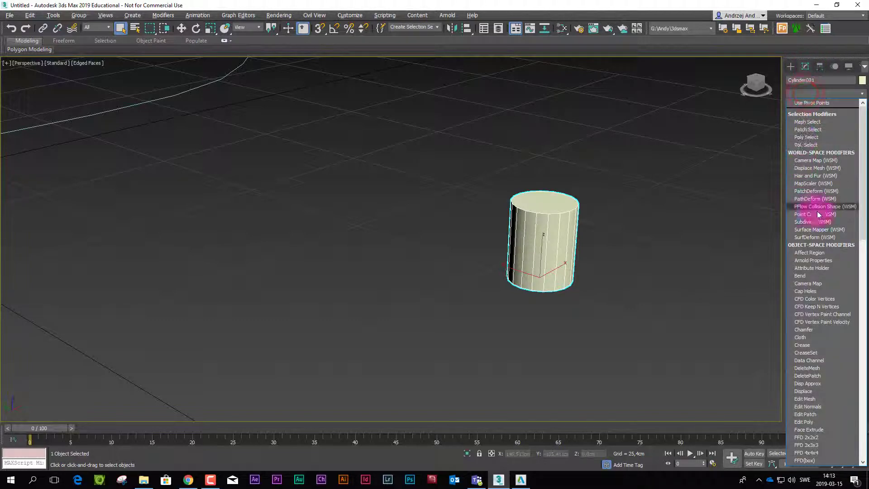
drag(862, 199, 816, 319)
click(815, 318)
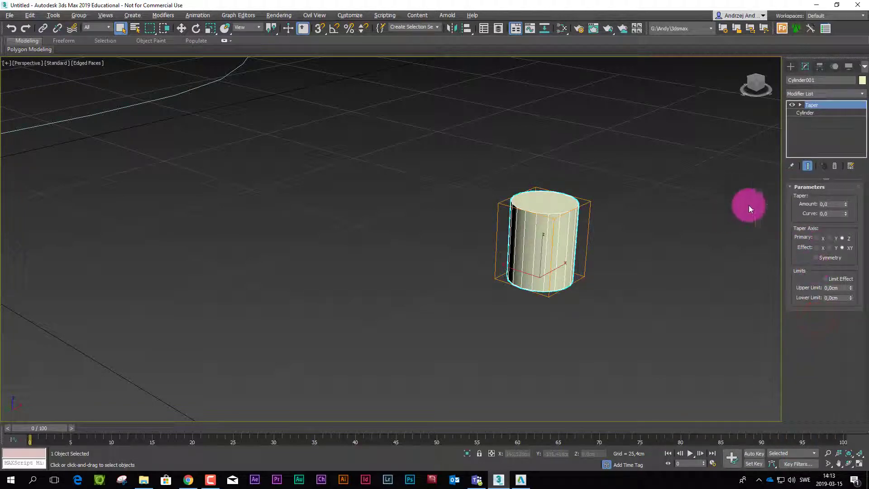
drag(846, 205, 846, 246)
drag(846, 213, 846, 192)
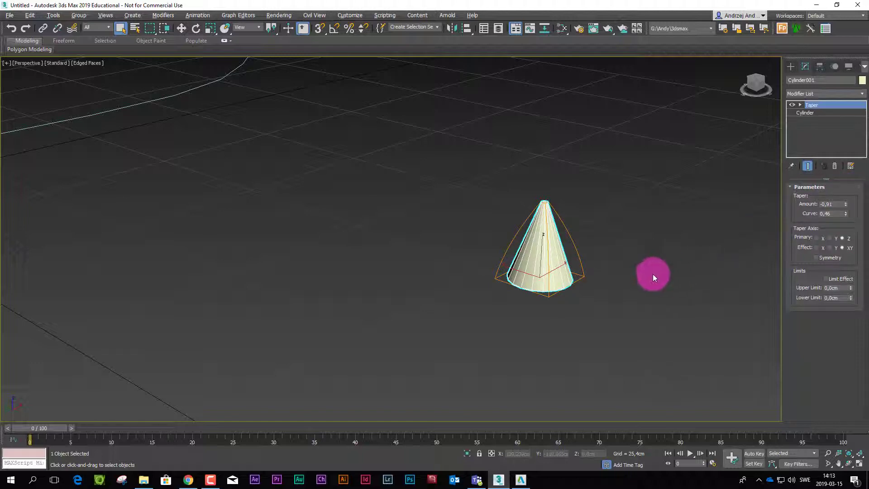
- Apply a PathDeform (WSM) modifier to the cone, pick the winding line as its path and move the cone to it
alt+middle_drag(653, 273, 664, 232)
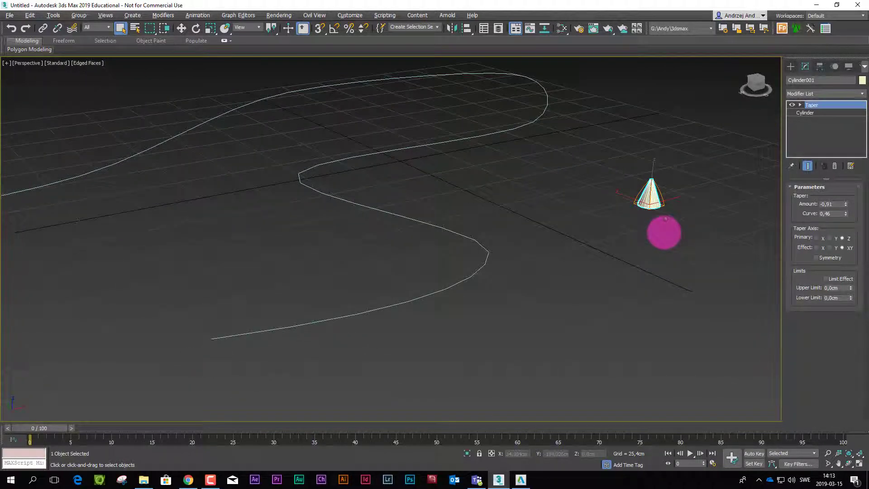
click(791, 67)
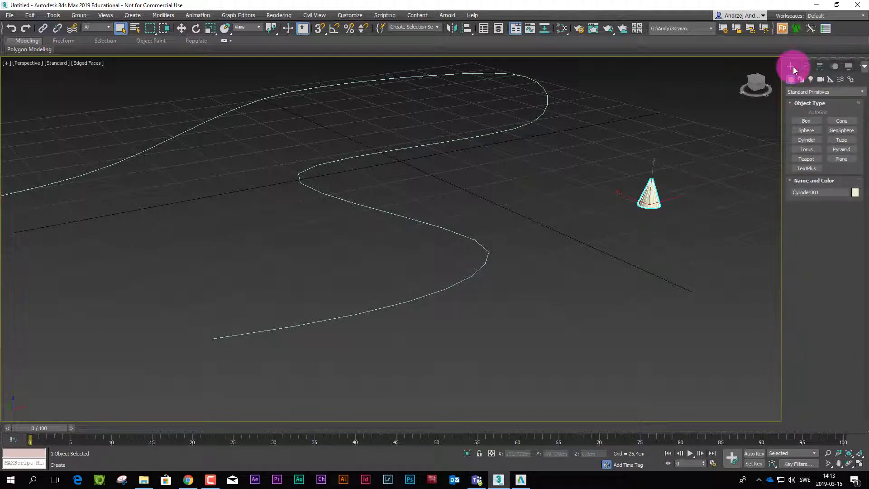
click(805, 65)
click(804, 94)
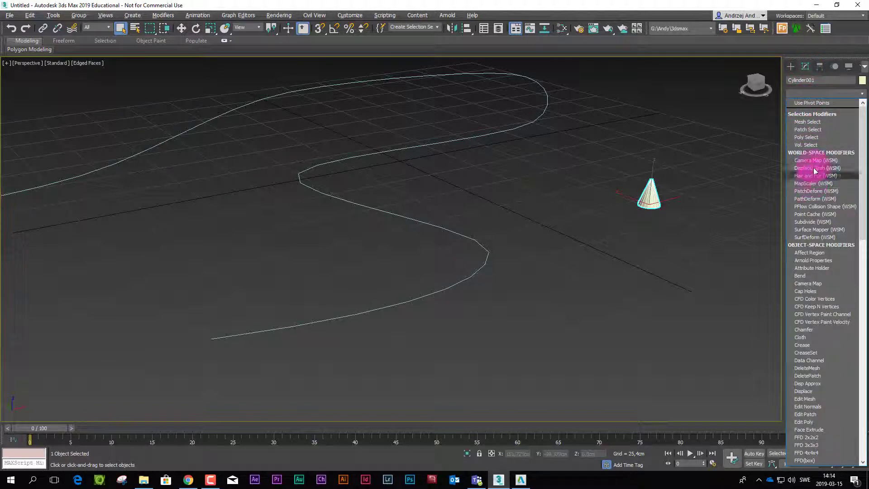
click(814, 199)
click(811, 213)
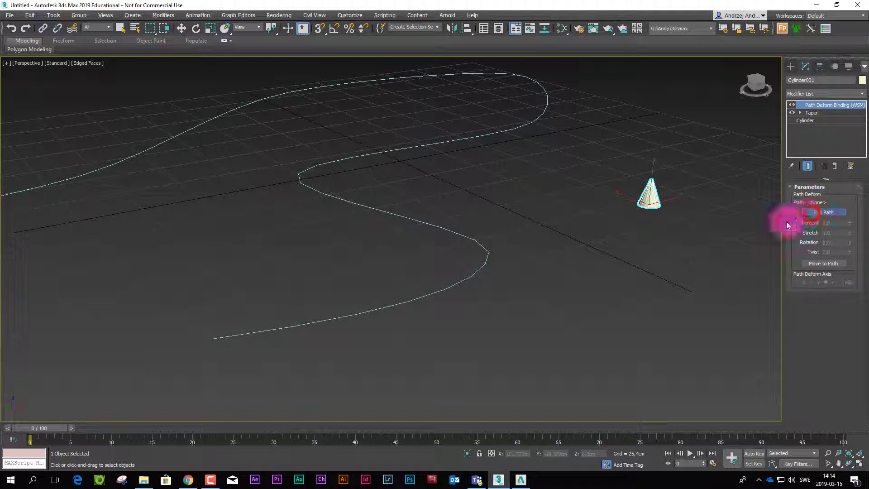
click(472, 276)
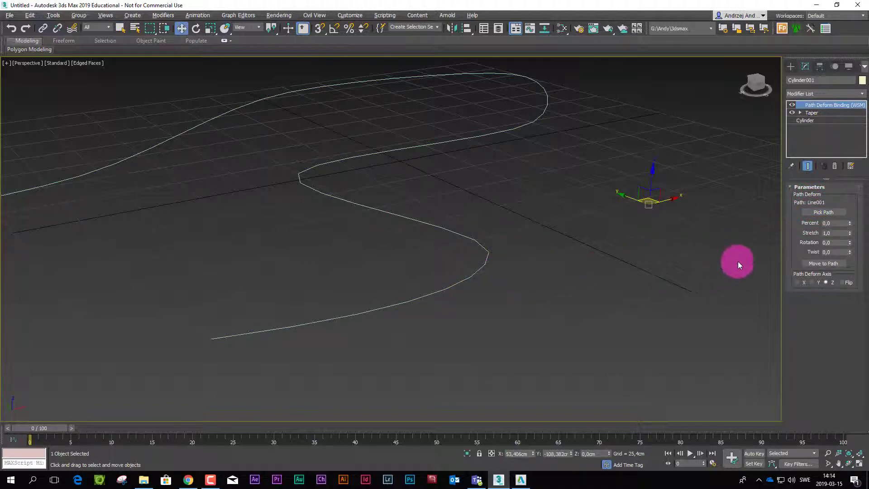
click(818, 266)
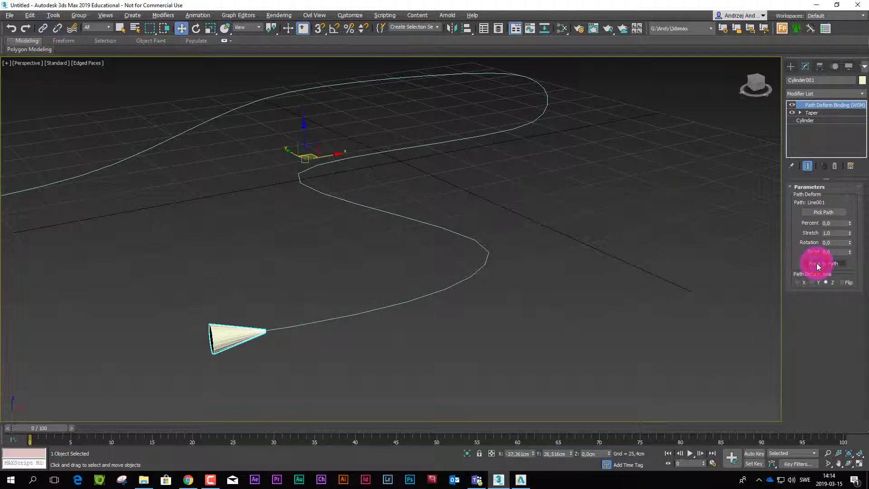
- Try stretching the cone along the path with the Path Deform Stretch value and inspect its shape
alt+middle_drag(541, 293, 603, 308)
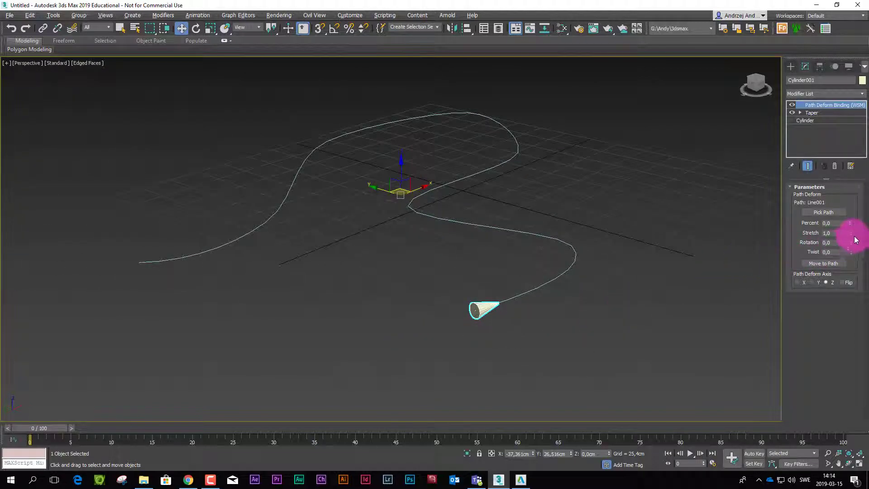
drag(850, 236, 631, 231)
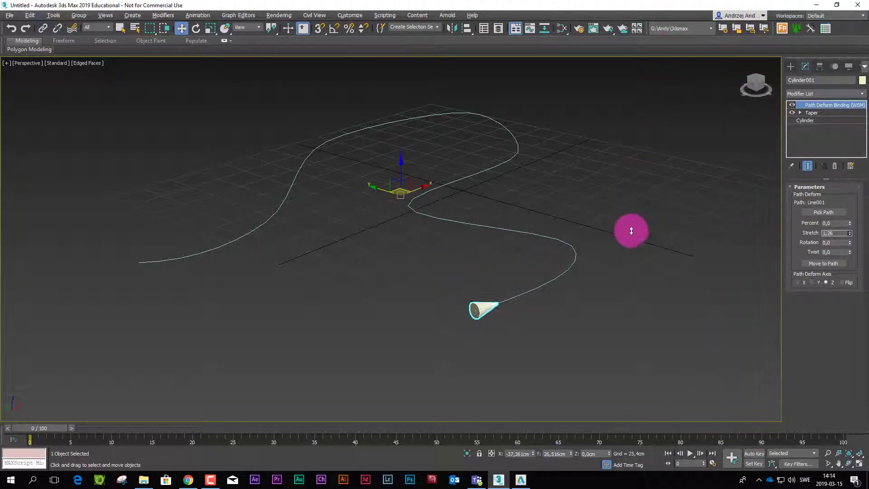
mouse_move(588, 304)
ctrl+alt+middle_down()
mouse_move(523, 333)
mouse_move(489, 329)
mouse_move(490, 317)
mouse_move(393, 369)
ctrl+alt+middle_up()
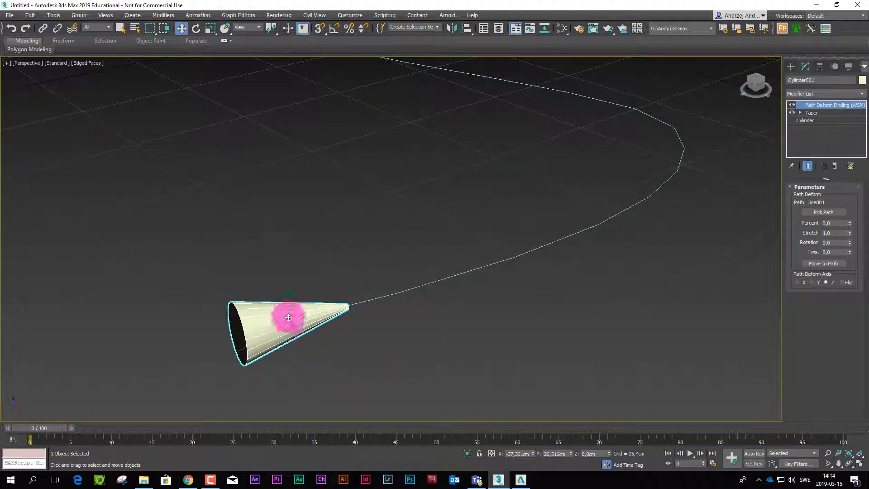
alt+middle_drag(395, 339, 538, 326)
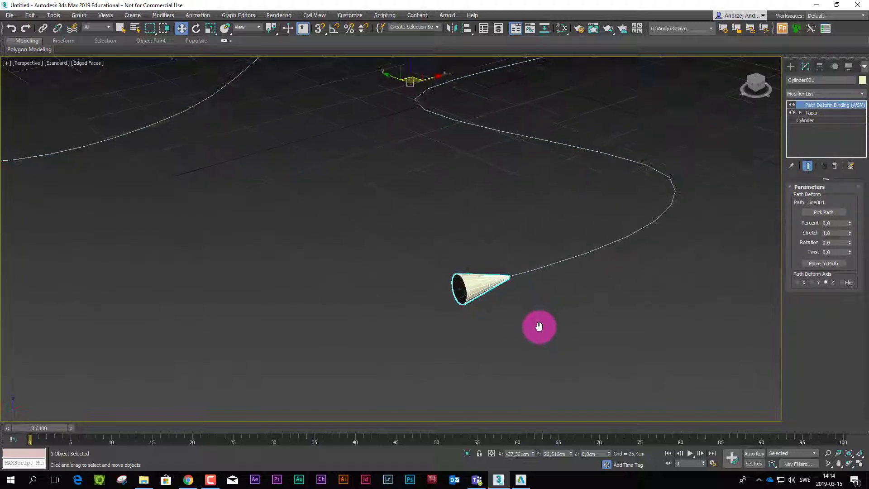
- Start wiring parameters on the cone, choosing the base cylinder's Height Segments as the first parameter
right_click(476, 294)
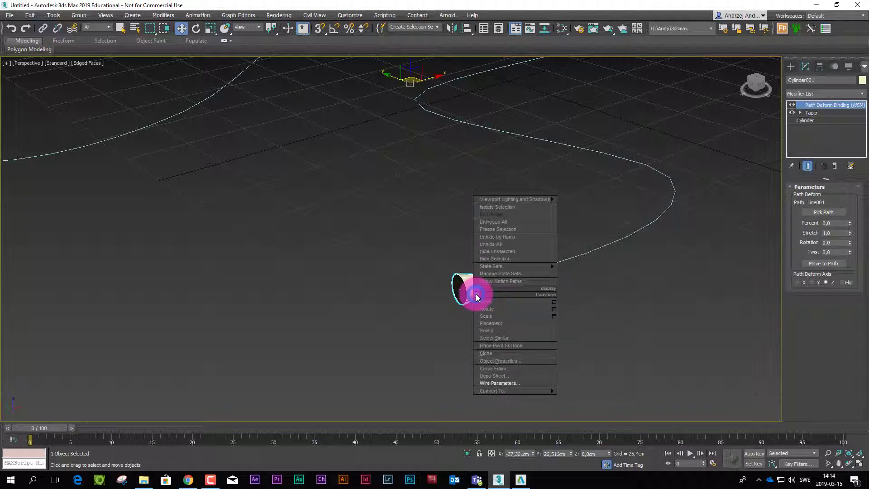
click(498, 383)
click(398, 80)
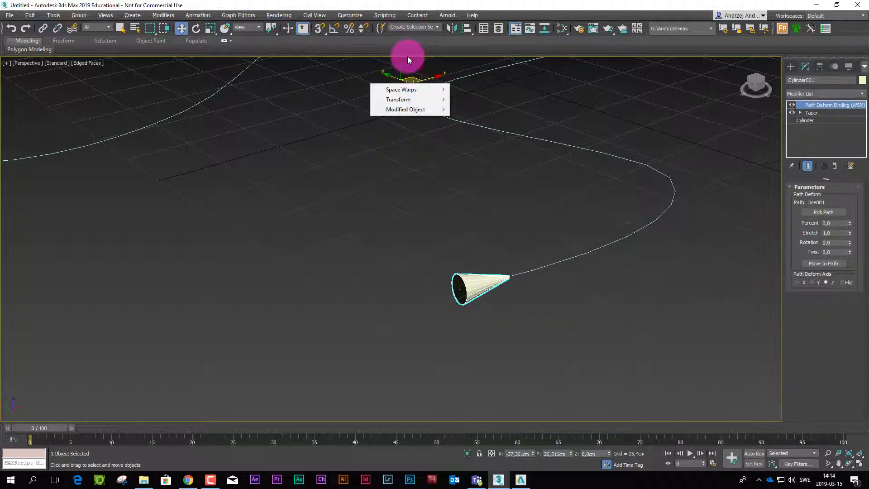
mouse_move(412, 112)
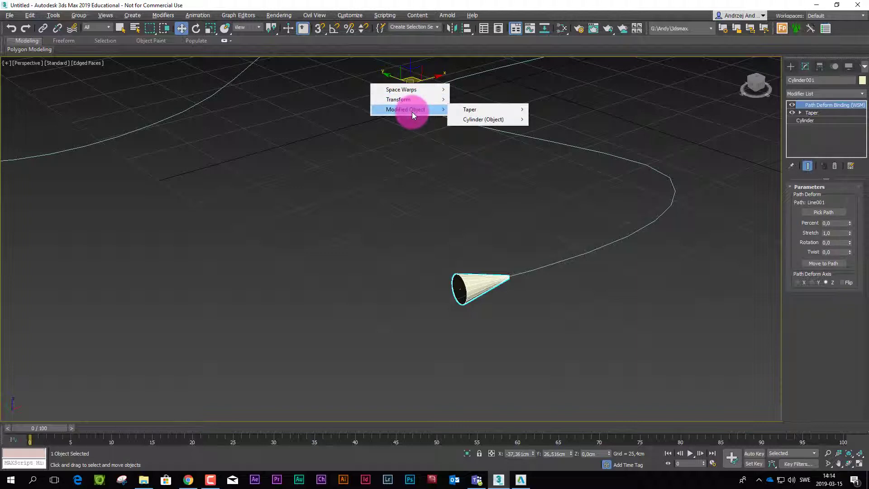
mouse_move(477, 120)
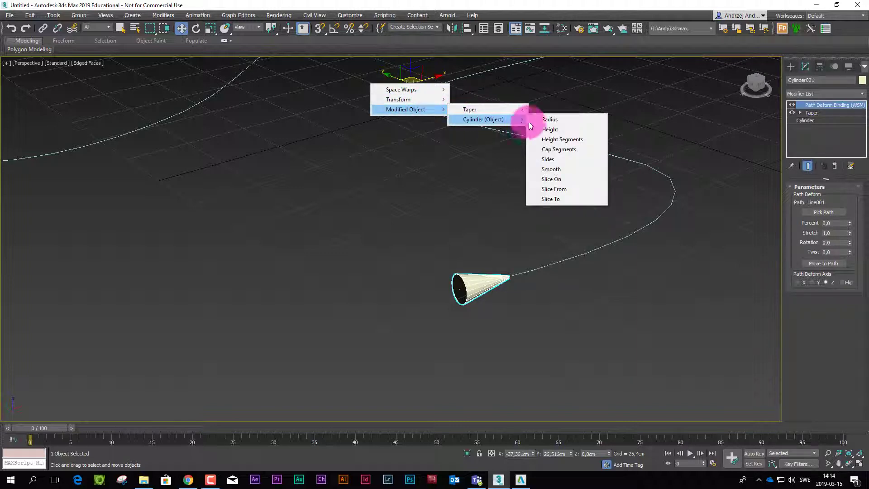
click(568, 139)
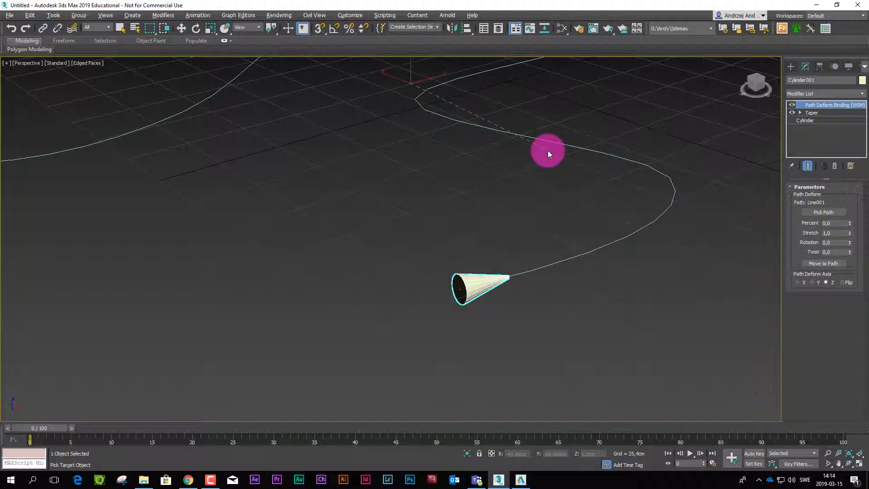
- Pick the cone's Path Deform Binding Stretch as the second wiring parameter and connect it one-way so Stretch controls Height Segments
click(476, 282)
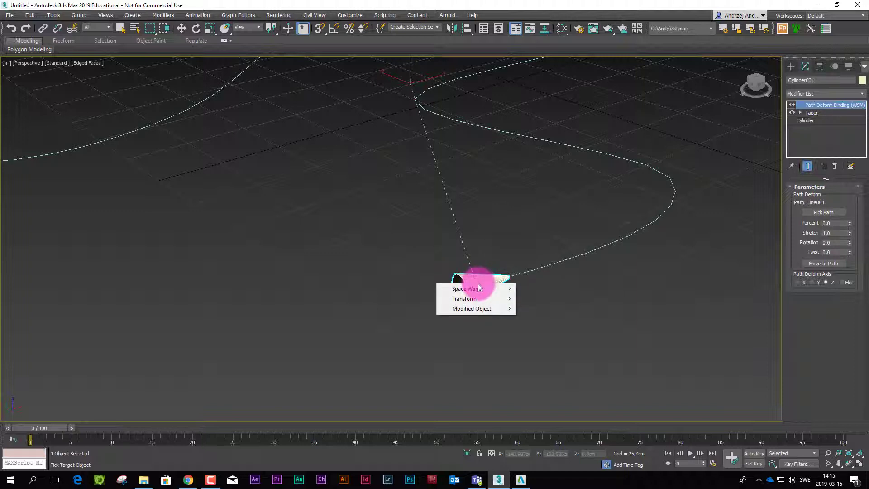
mouse_move(480, 291)
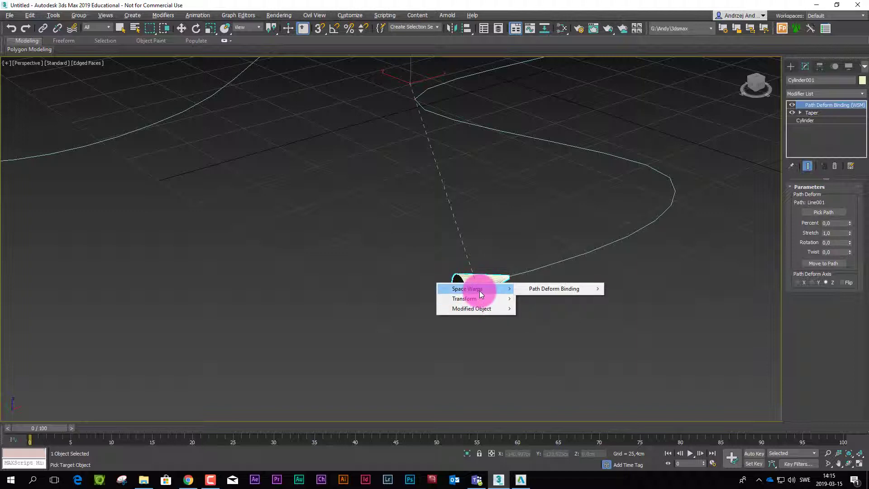
mouse_move(552, 289)
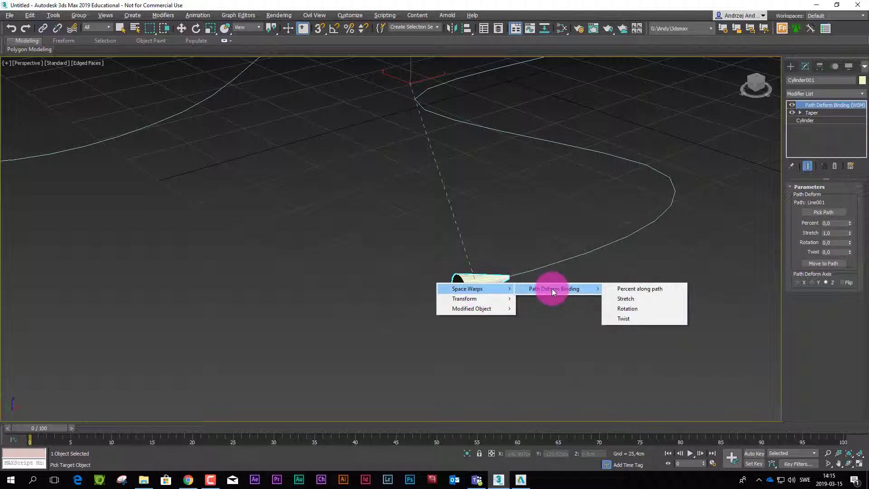
click(625, 298)
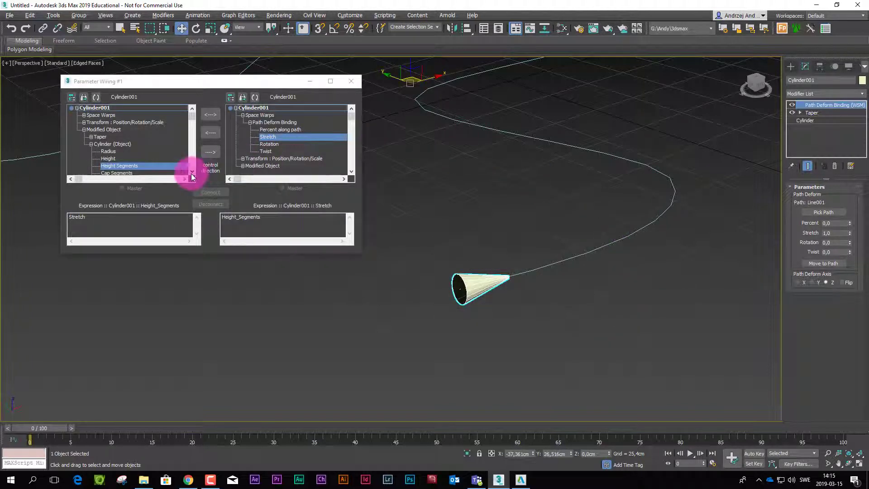
click(211, 133)
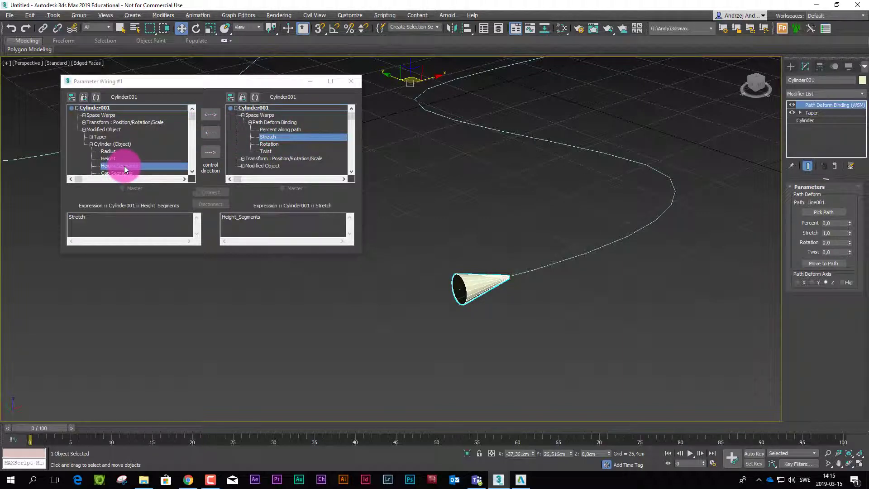
click(211, 133)
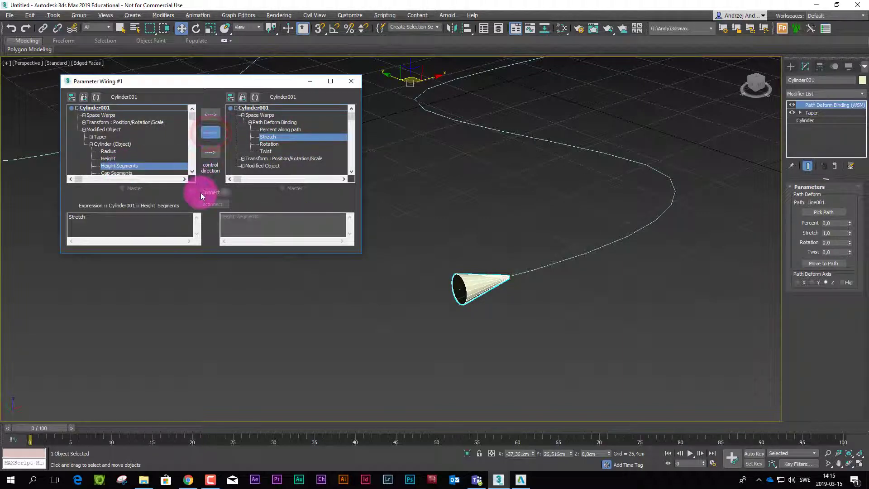
click(202, 192)
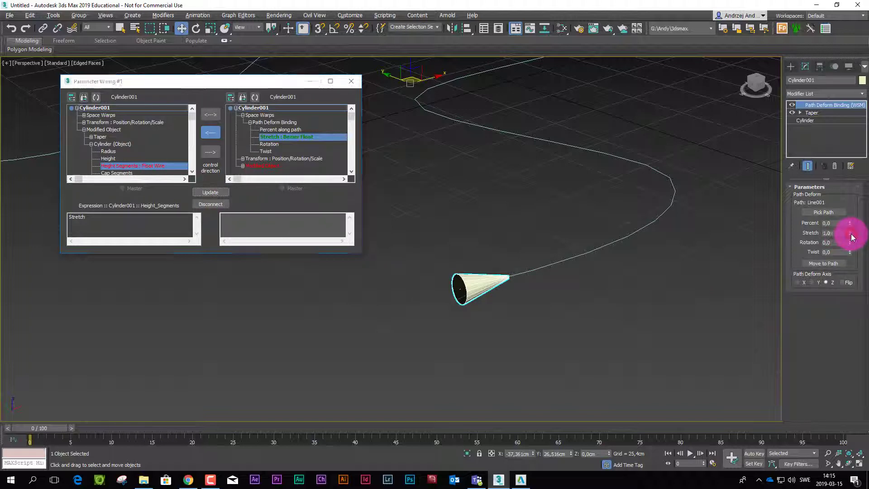
- Change the cone's object color to dark blue and test the wired Path Deform Stretch, ending at 4,569
drag(852, 237, 850, 71)
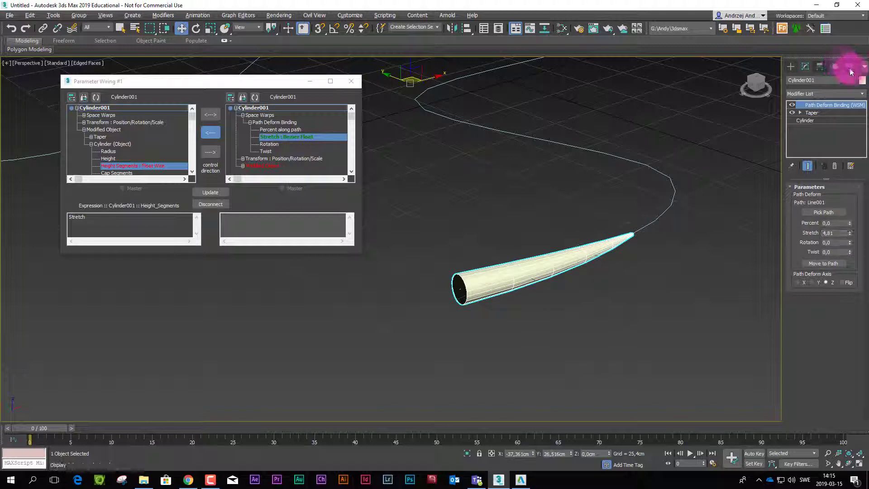
click(862, 80)
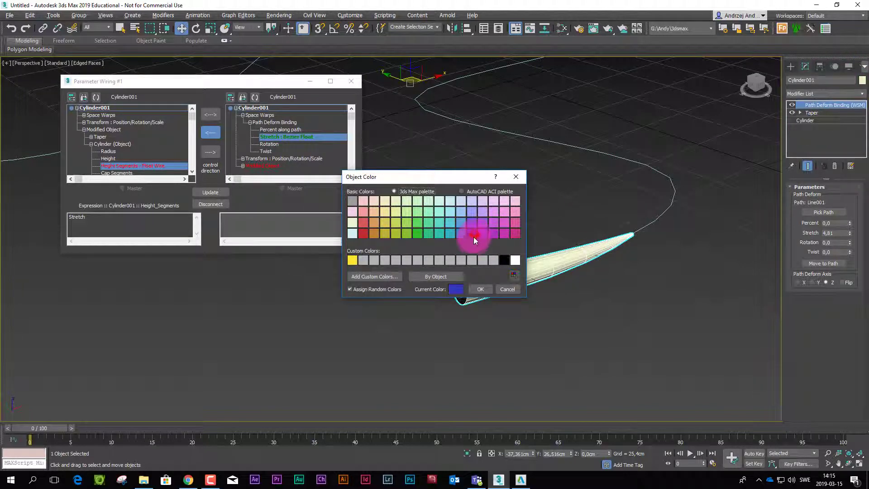
click(480, 290)
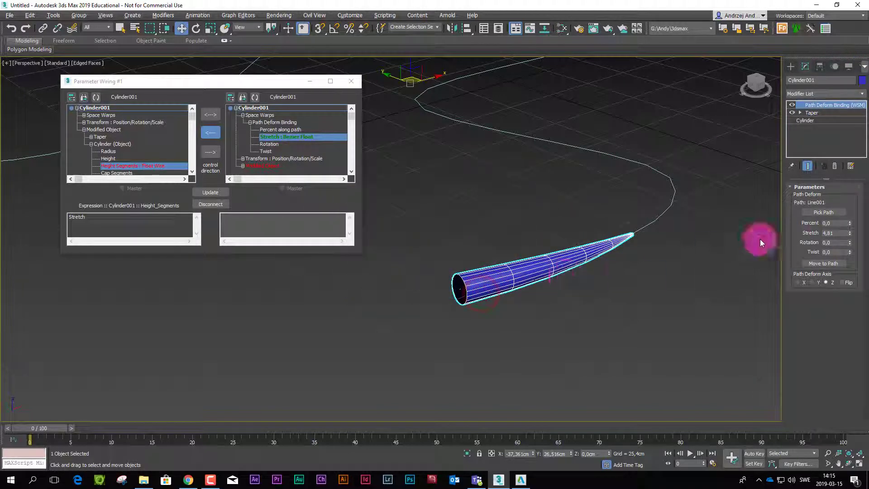
drag(849, 235, 827, 229)
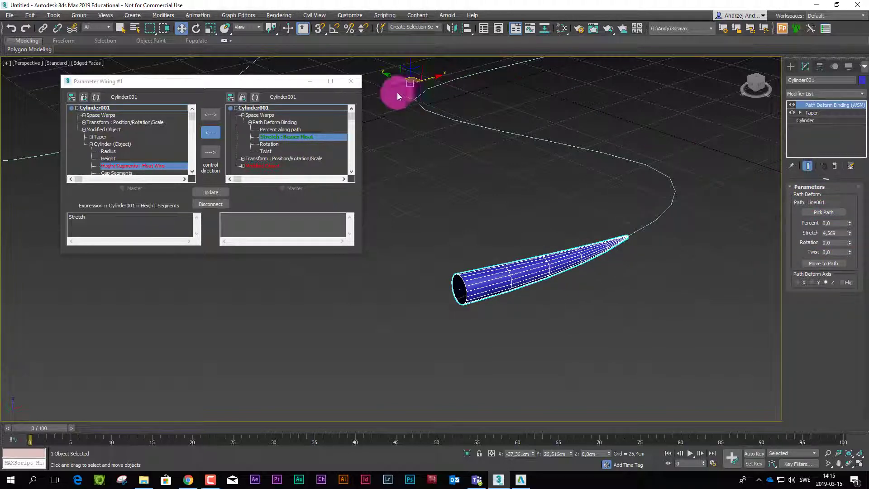
click(352, 82)
- Try sliding the cone along the spline with the Path Deform Percent value
mouse_move(501, 272)
alt+middle_down()
mouse_move(498, 313)
mouse_move(471, 322)
mouse_move(511, 327)
mouse_move(529, 320)
mouse_move(538, 335)
mouse_move(554, 330)
alt+middle_up()
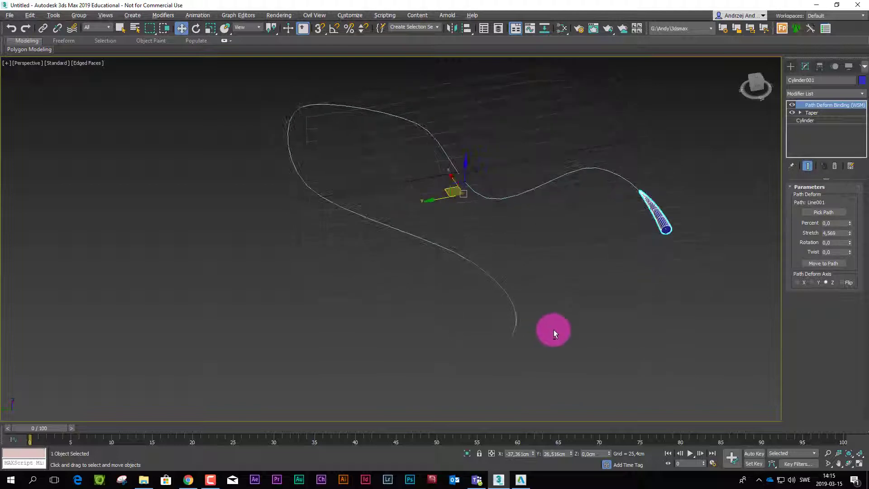
drag(848, 222, 782, 198)
right_click(785, 202)
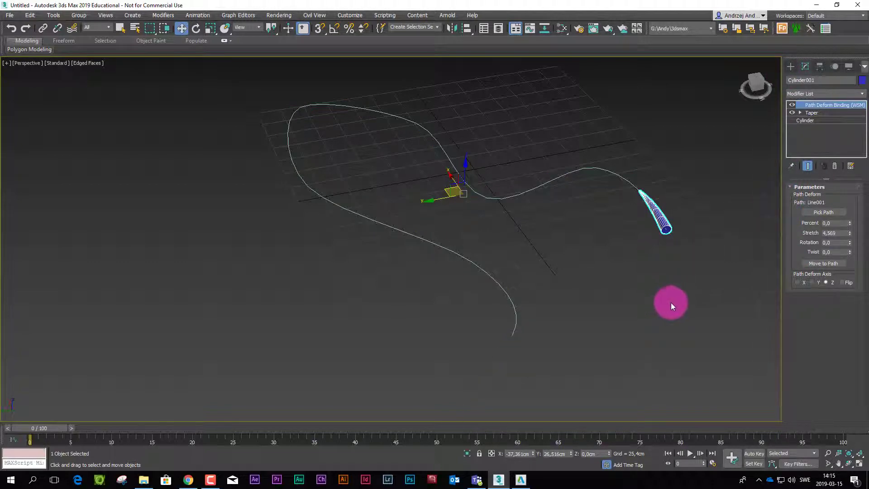
- Animate the cone's Path Deform Stretch with Auto Key from 0 at frame 0 to 103,4 at frame 100
drag(847, 233, 797, 232)
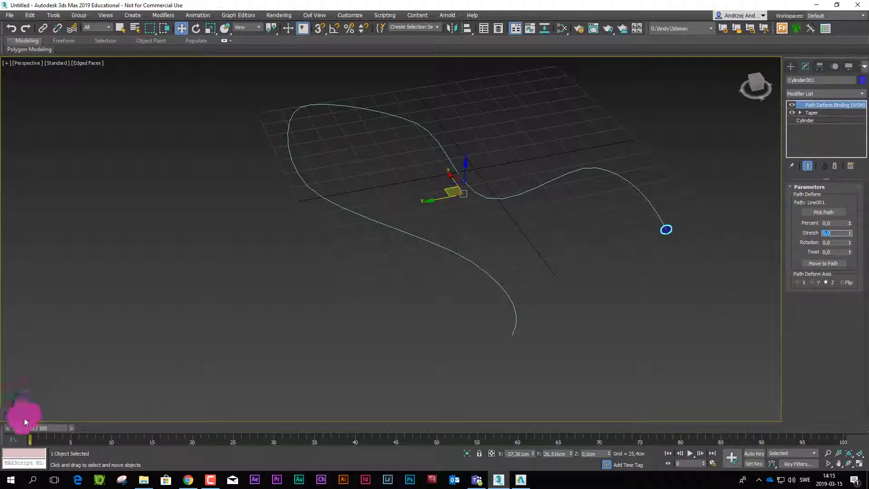
click(751, 453)
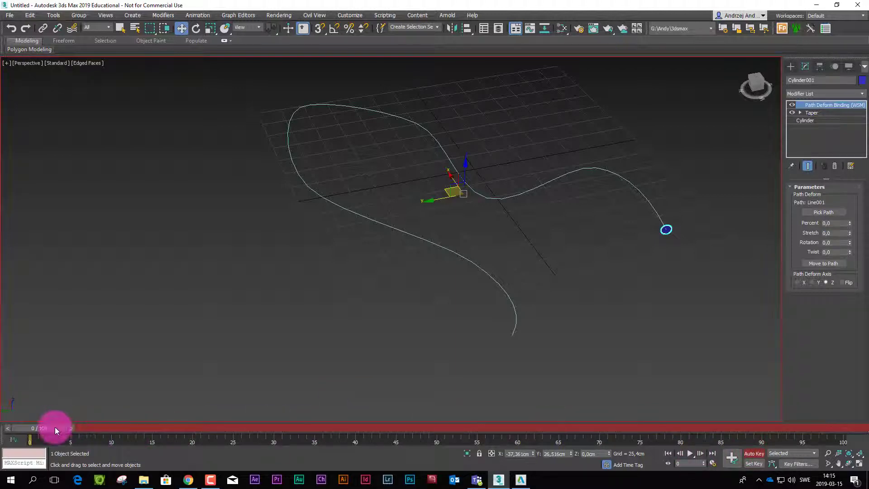
drag(55, 427, 832, 428)
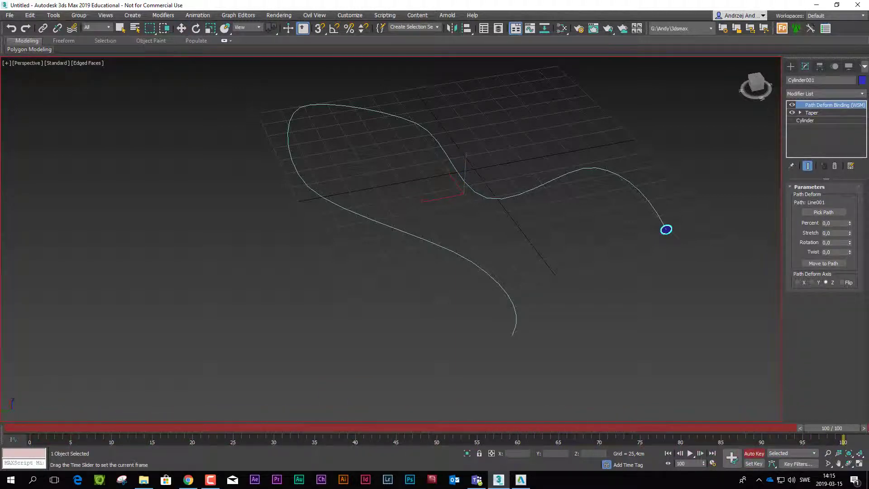
key(w)
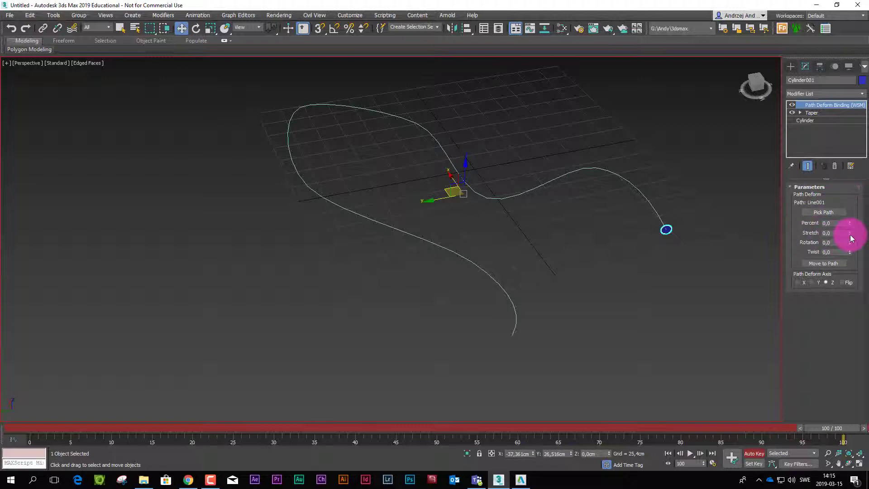
drag(849, 233, 855, 144)
drag(806, 446, 492, 209)
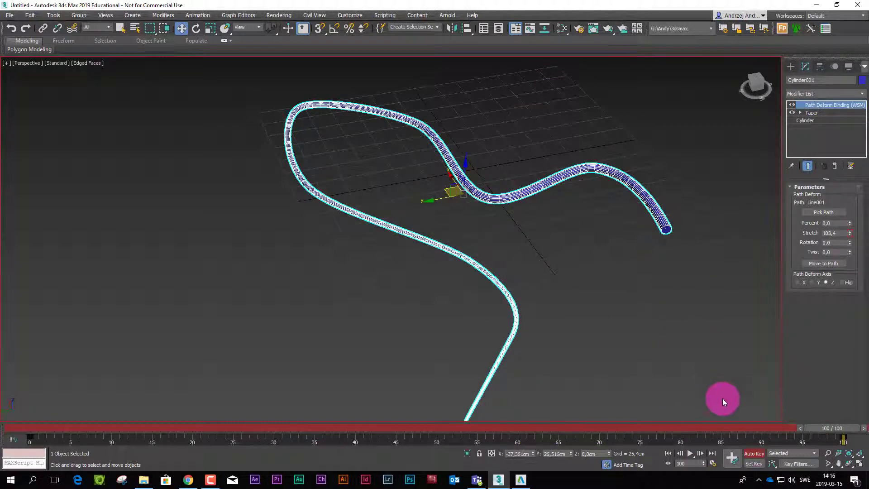
click(754, 453)
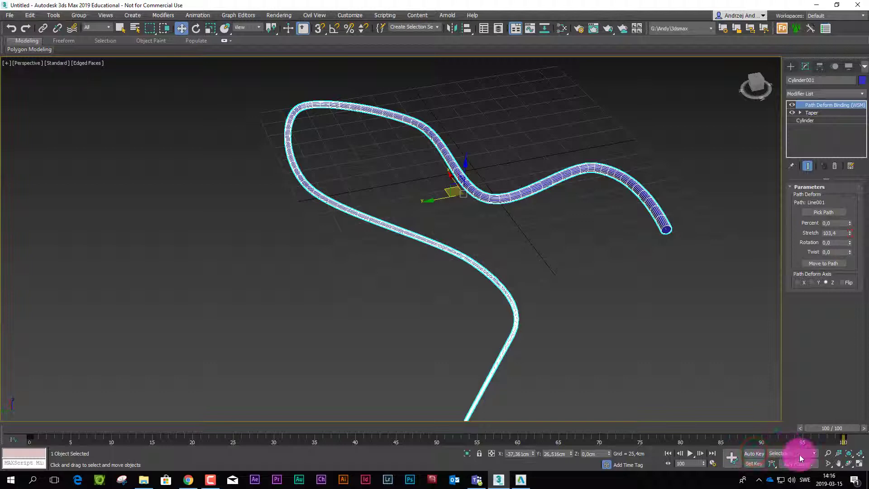
- Play the stretch animation from the first frame and view the cone's growth along the spline from another angle
click(668, 453)
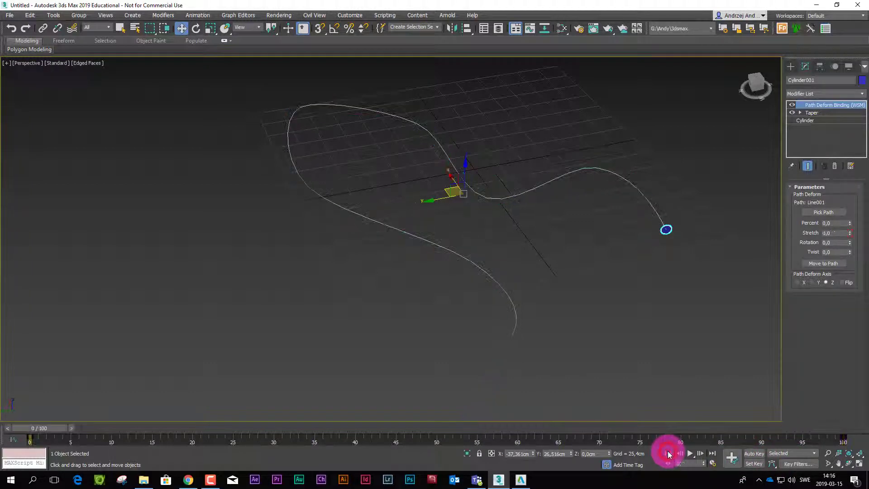
alt+middle_drag(660, 368, 822, 438)
click(693, 452)
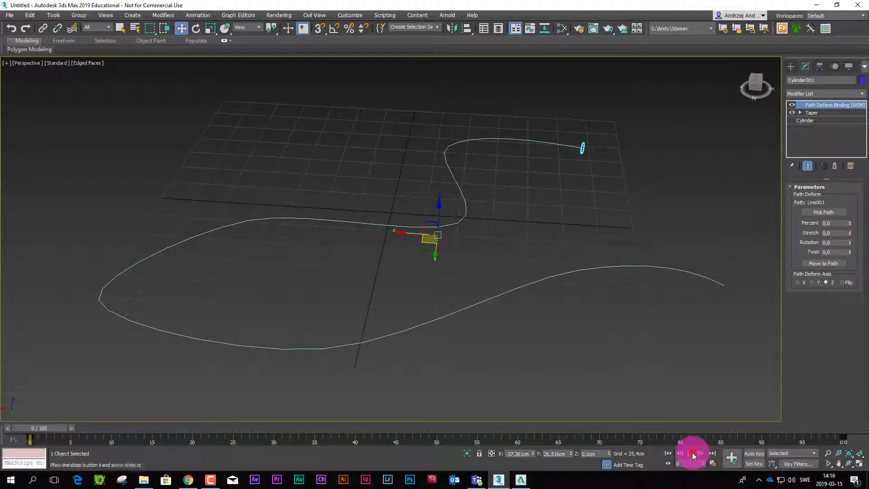